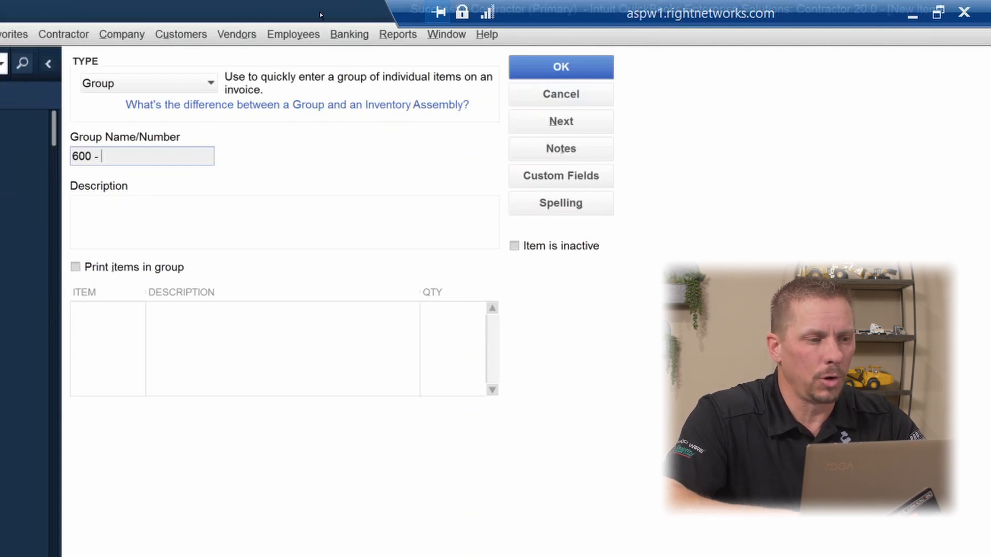
Name the new group item "600 - Home building" and add 05 Masonry as its first item
text(Home building)
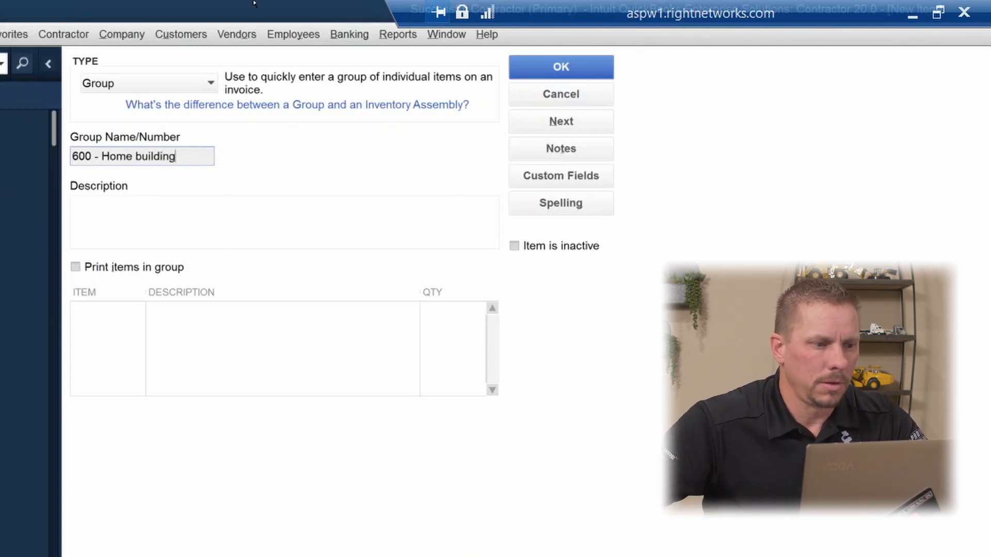
click(101, 310)
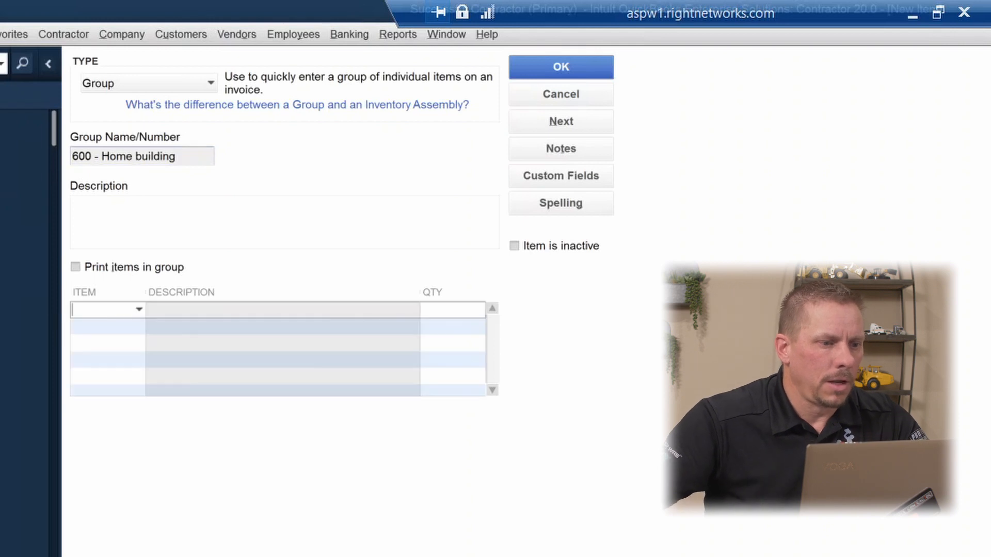
click(139, 311)
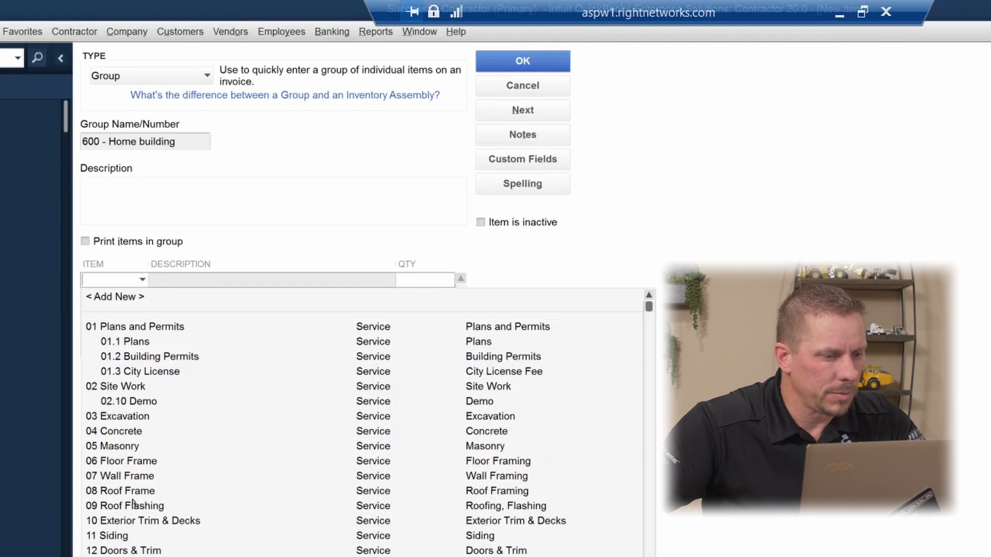
click(128, 447)
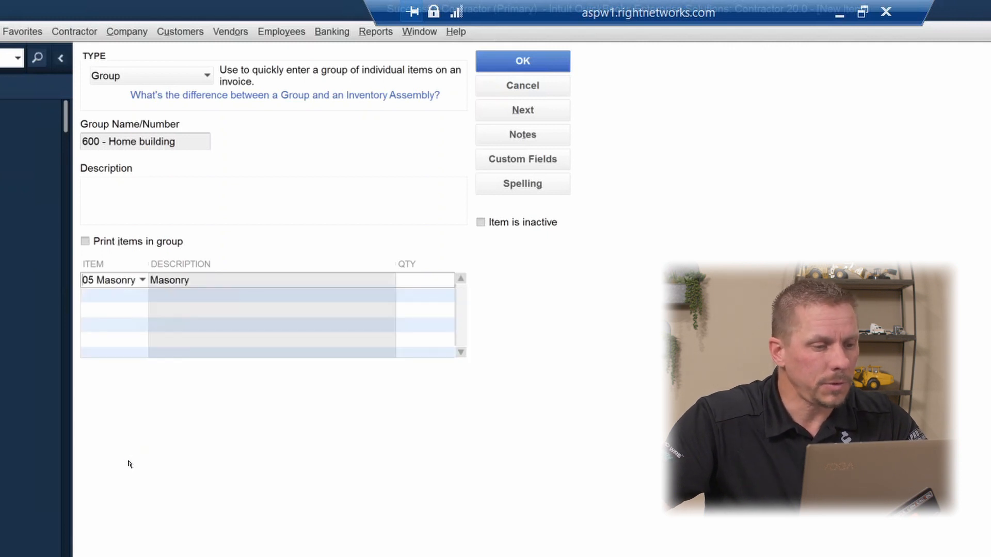
Add 07 Wall Frame and 06 Floor Frame to the group's item list below Masonry
click(115, 295)
click(141, 296)
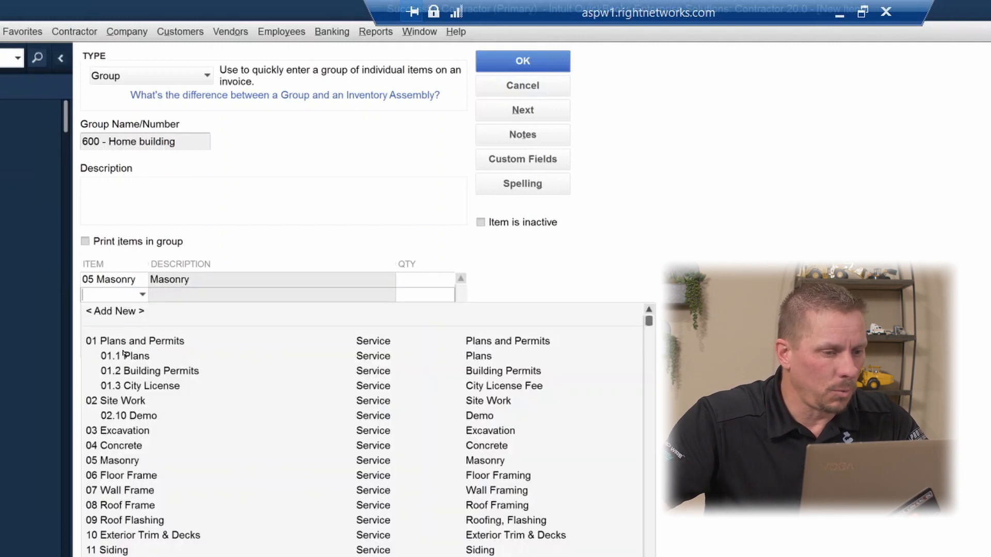
click(119, 490)
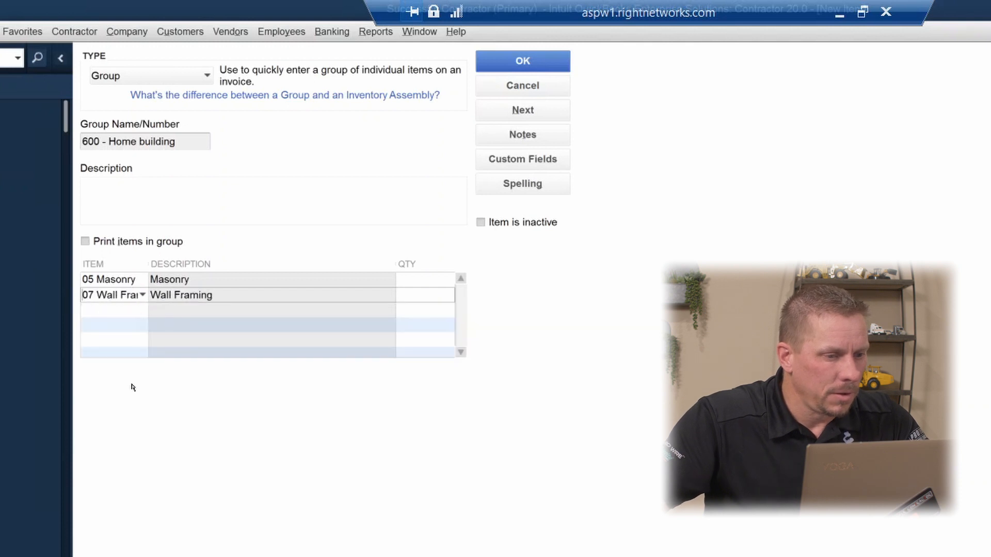
click(115, 309)
click(143, 310)
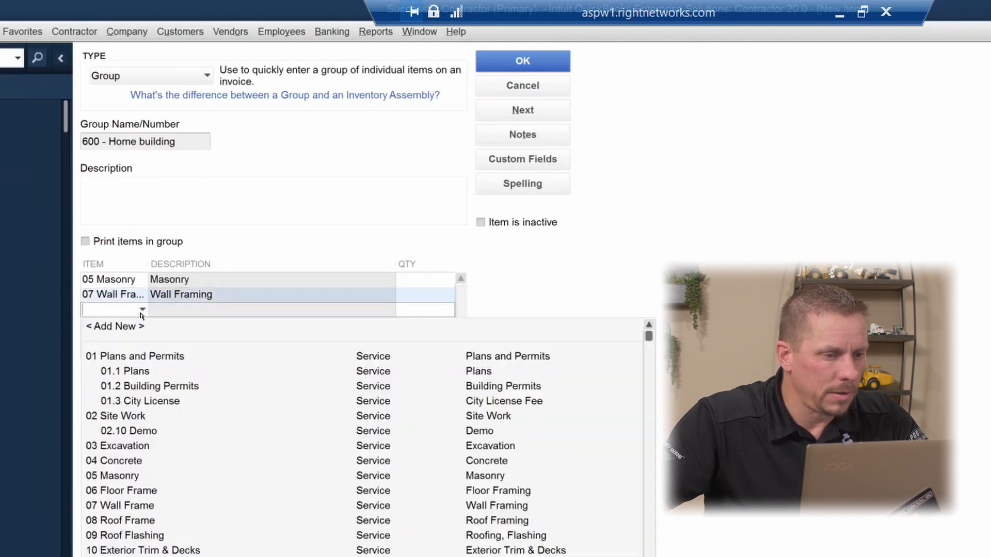
click(118, 491)
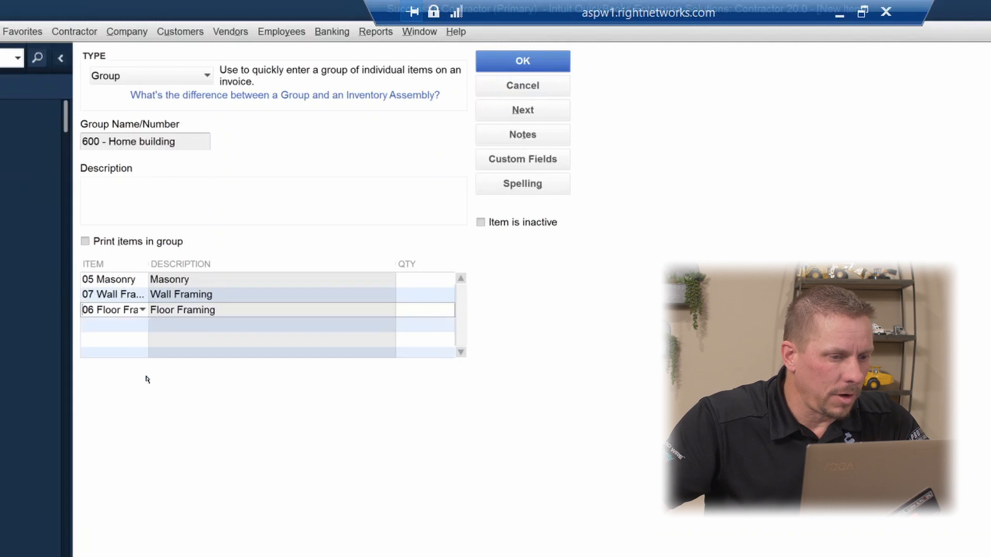
Add 10 Exterior Trim & Decks as the group's fourth item and save the group
click(115, 325)
click(142, 325)
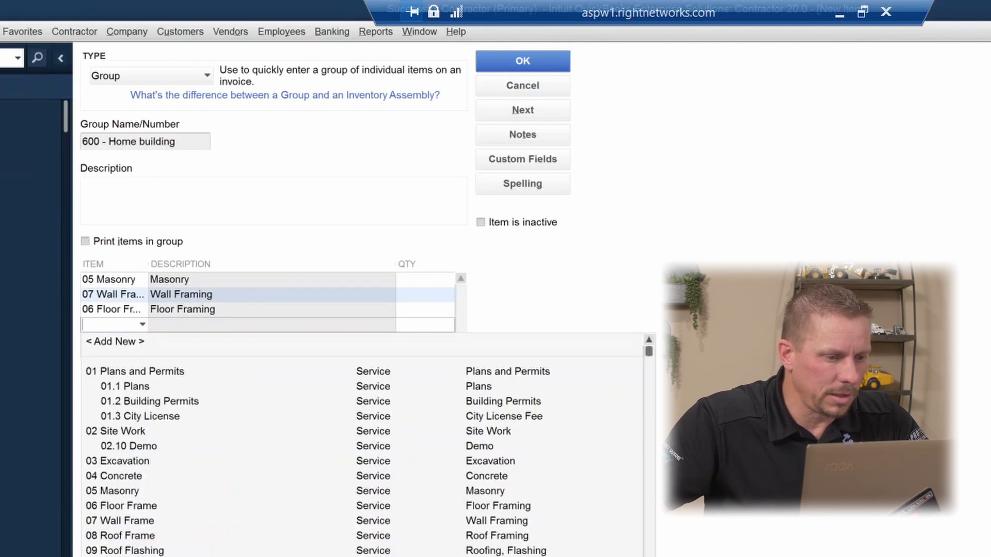
click(123, 556)
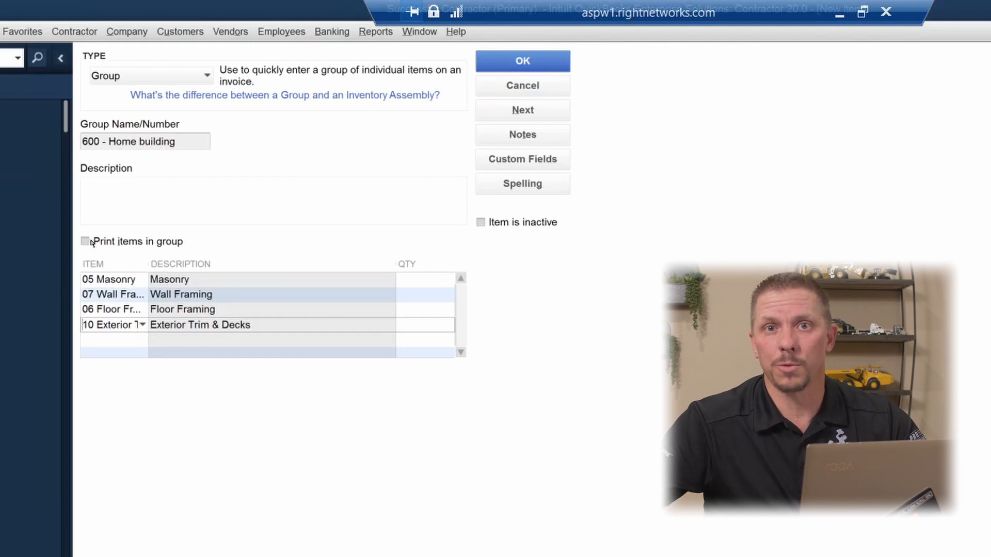
click(508, 64)
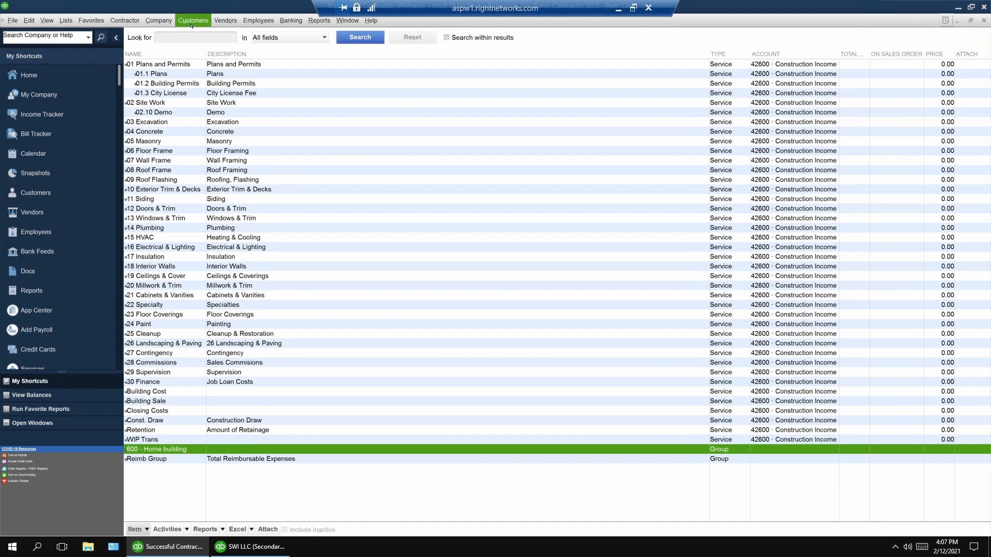
Start a new customer estimate, enter the customer's full name, and quick-add them to the customer list
click(192, 21)
click(342, 110)
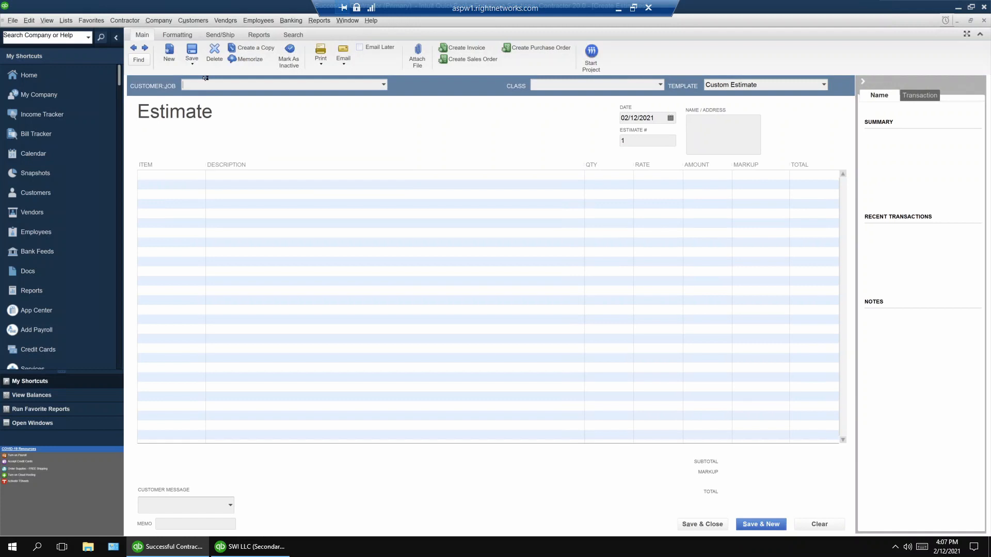
key(Tab)
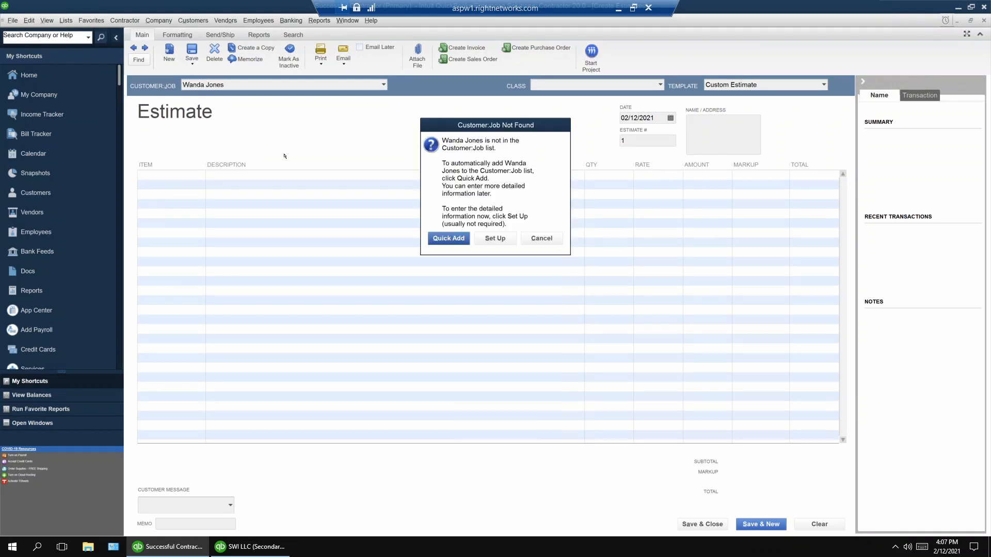
click(448, 238)
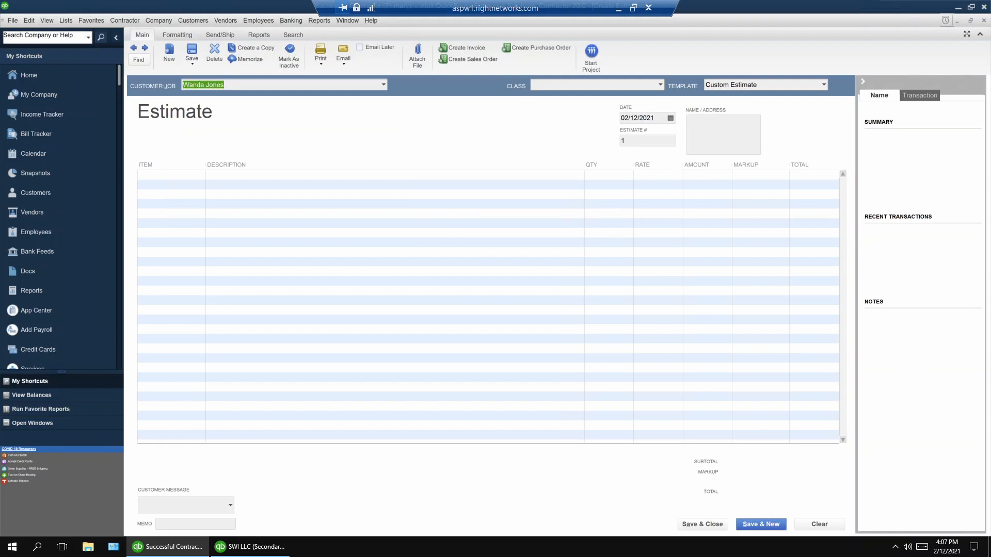
Insert the 600 - Home building group into the estimate and add the description "4000 sq ft really nice home" below its items
text(6)
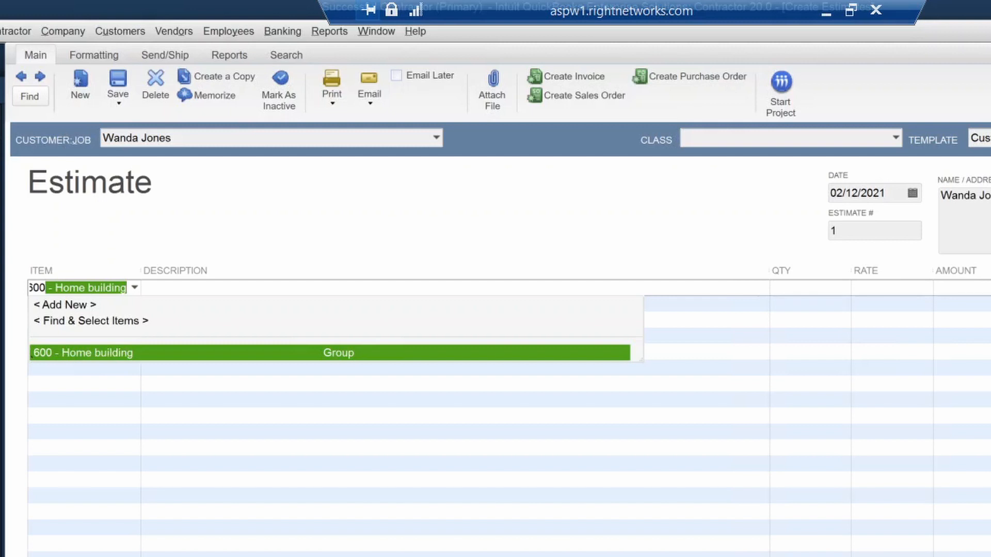
text(00)
key(Tab)
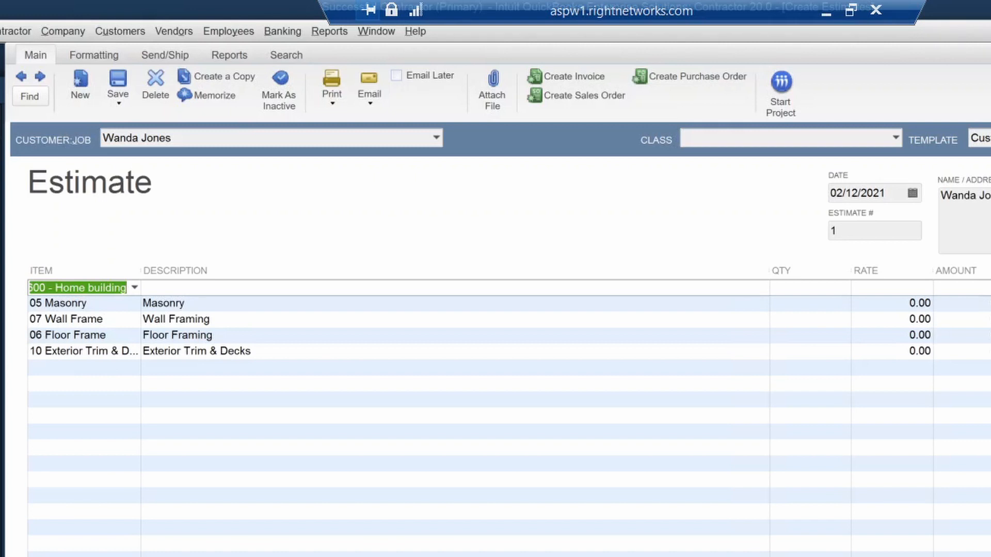
click(920, 303)
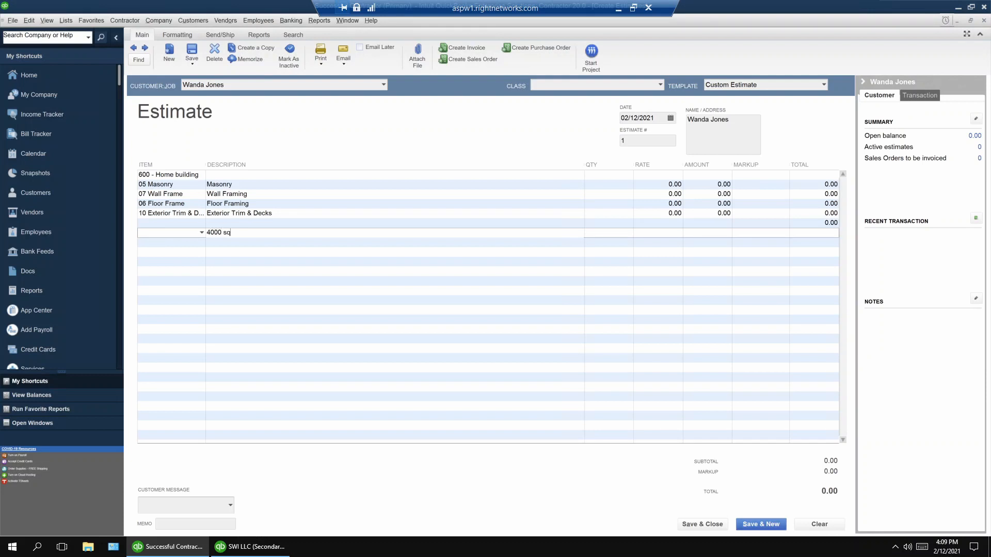
text(ft really nice home)
Set the Masonry line to a quantity of 1 at a rate of 5000
click(608, 184)
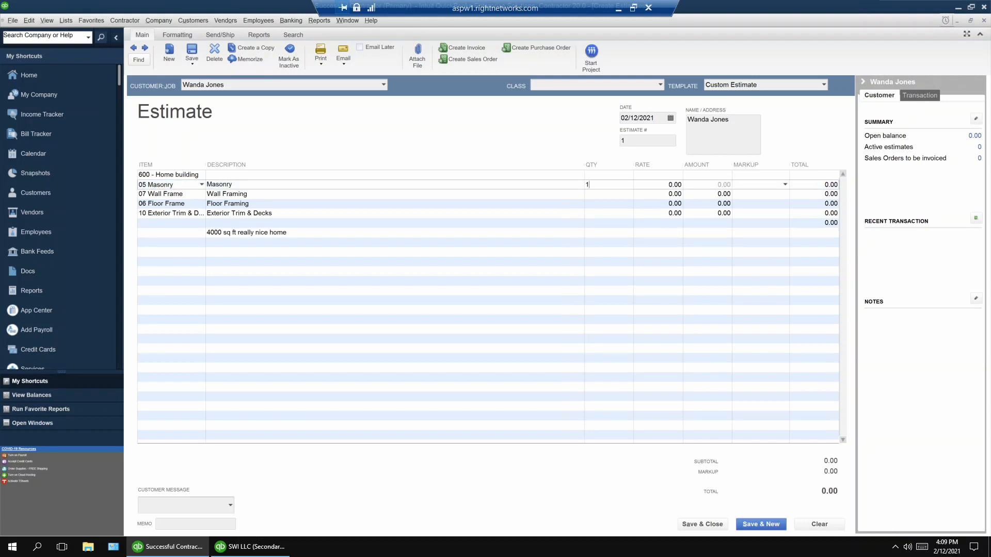
click(669, 184)
text(5000)
Set the rates for Wall Frame to 10000, Floor Frame to 4000, and Exterior Trim & Decks to 12000
click(669, 194)
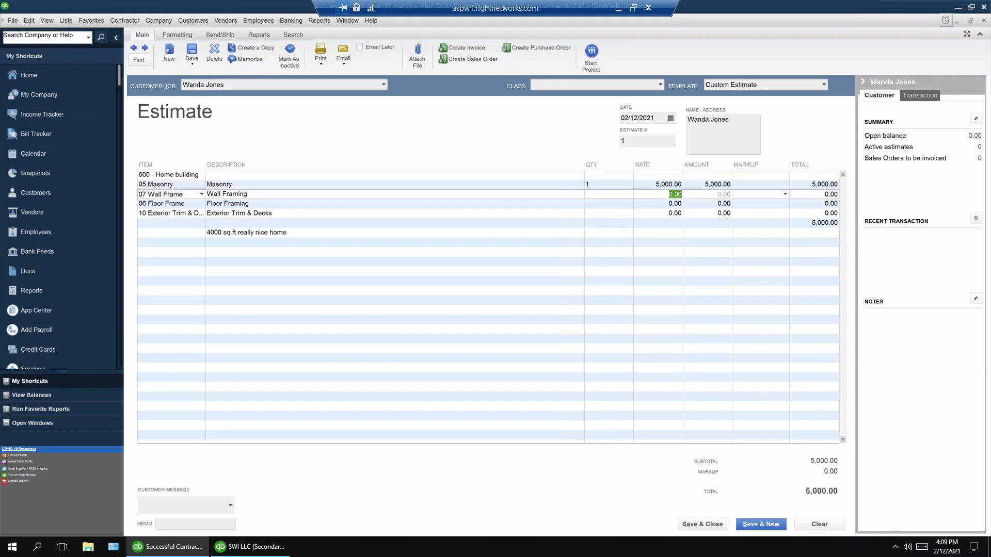
text(10000)
key(Down)
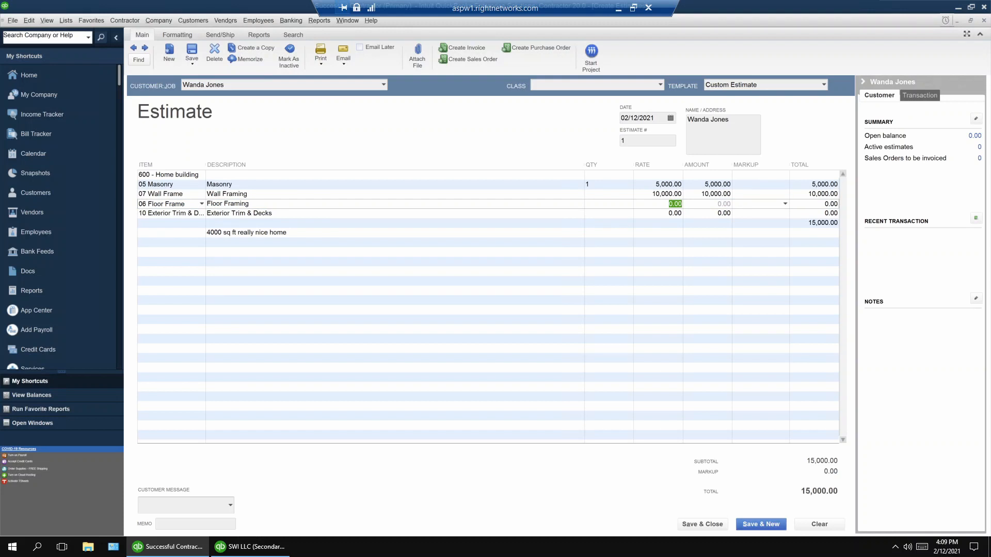
text(000)
key(Down)
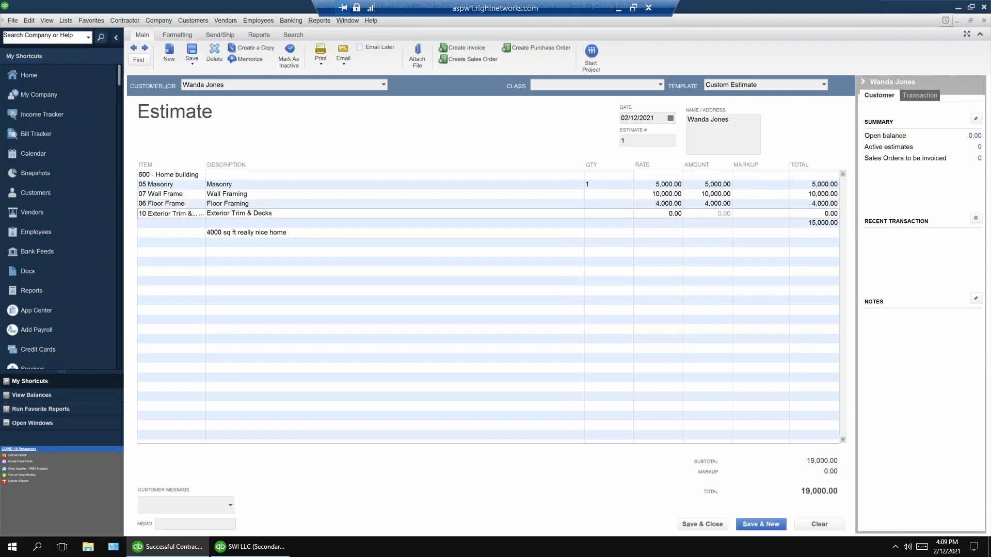
text(12000)
key(Tab)
Preview the printed version of the estimate
click(321, 51)
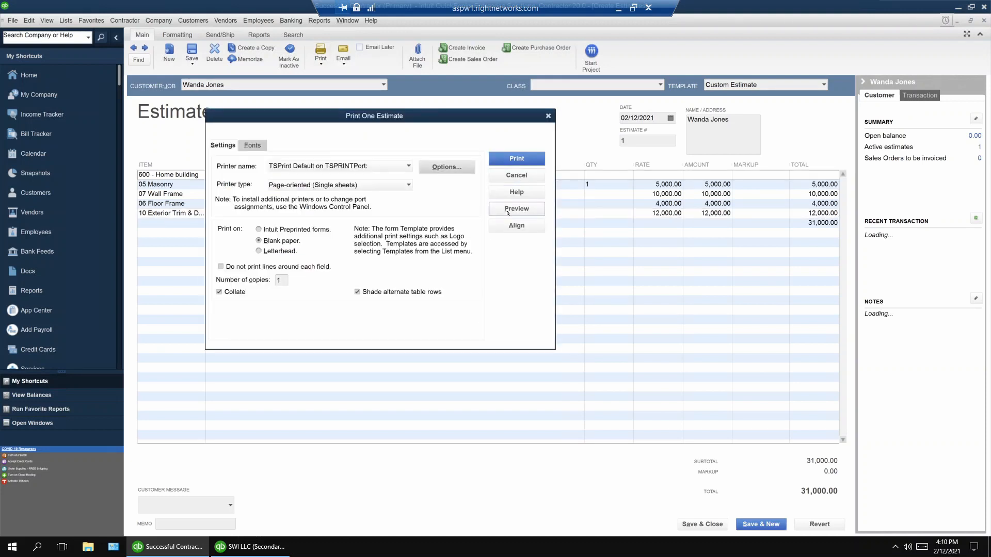
click(516, 210)
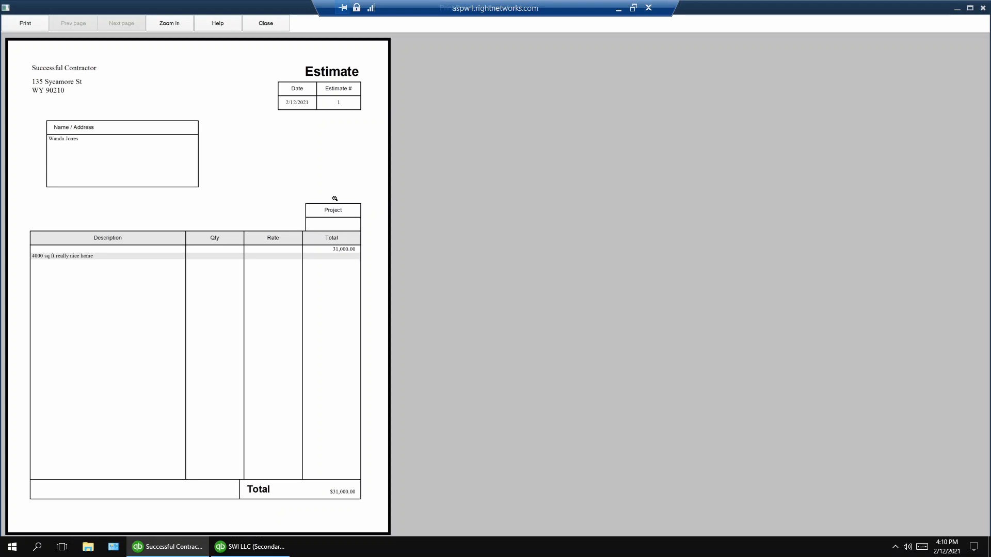
Switch to the SWI LLC company file, start a new bid, and choose an existing customer for it
click(254, 547)
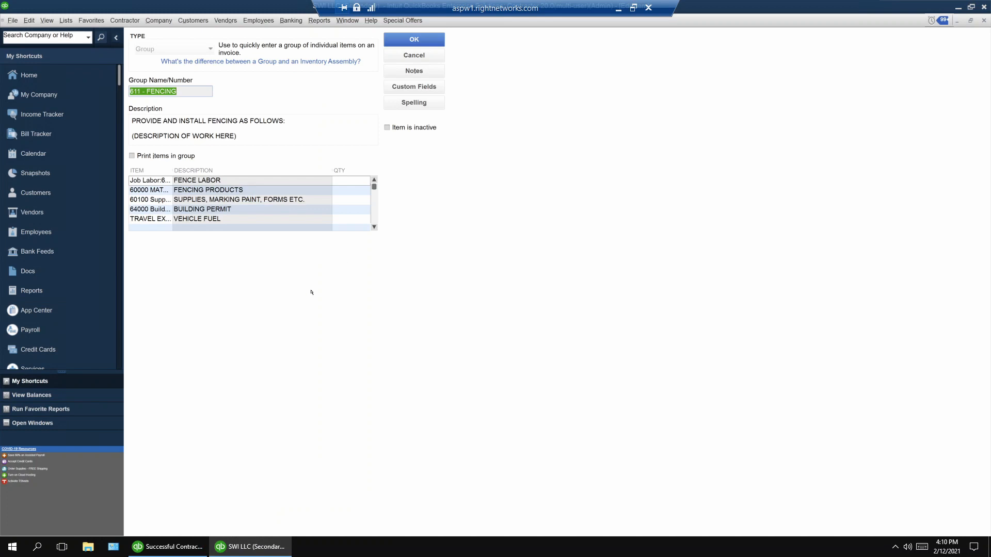
click(183, 21)
click(296, 238)
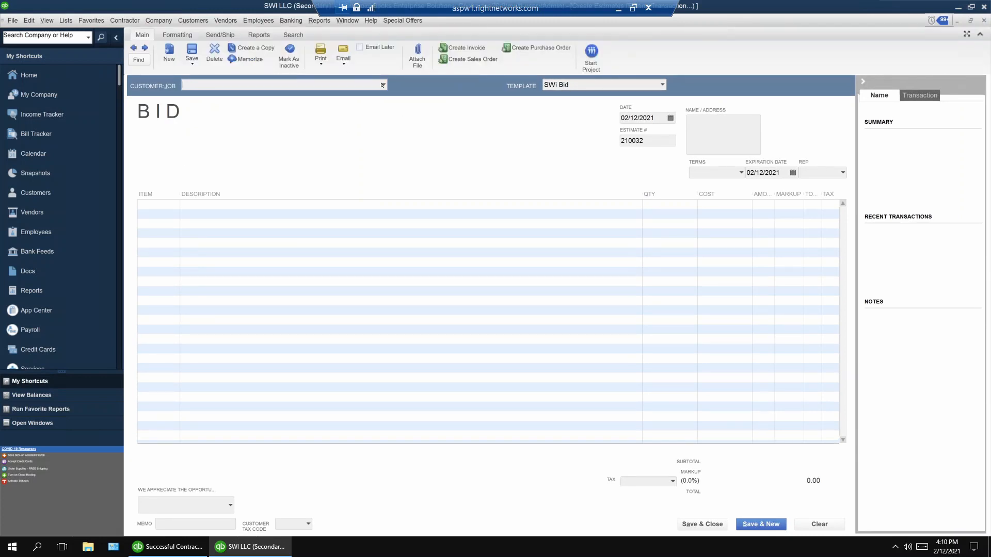
click(383, 85)
click(239, 115)
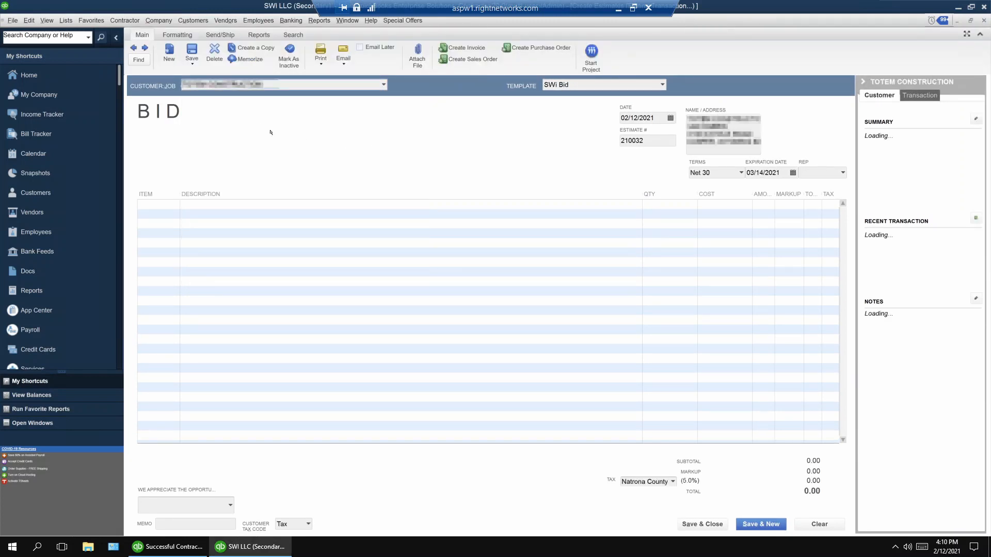
Insert the 611 - FENCING group as the first item of the bid
text(611)
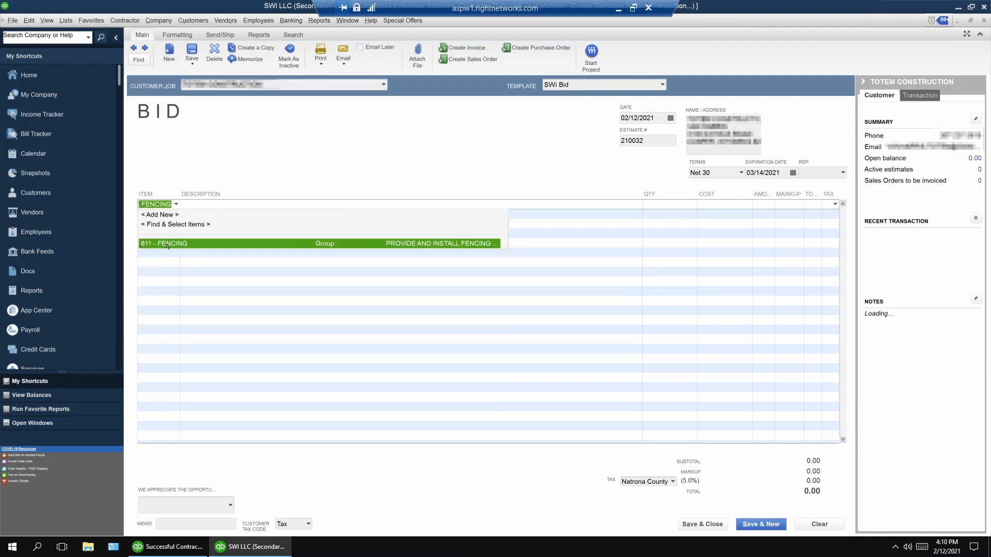
click(168, 243)
click(176, 205)
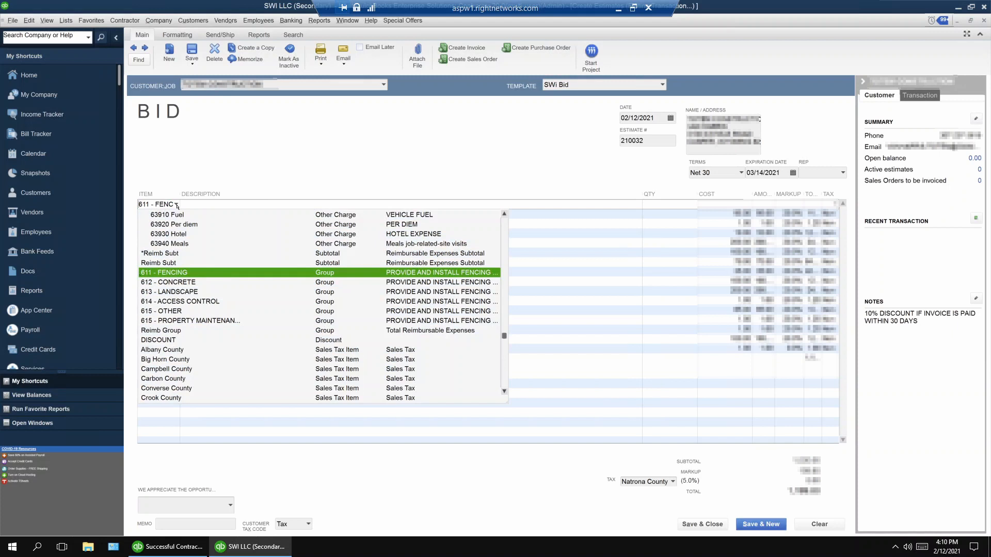
click(199, 272)
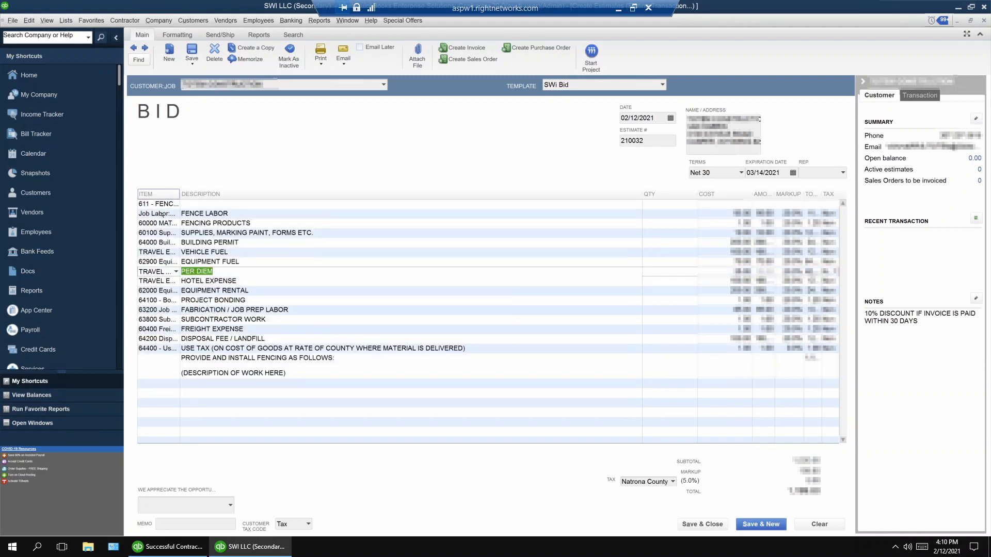